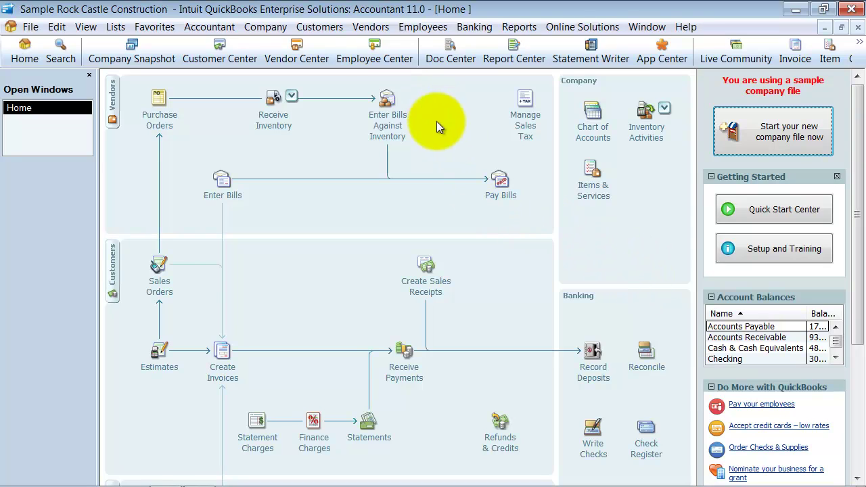
# Open the Profit & Loss Standard report from the company and financial reports
pyautogui.click(525, 27)
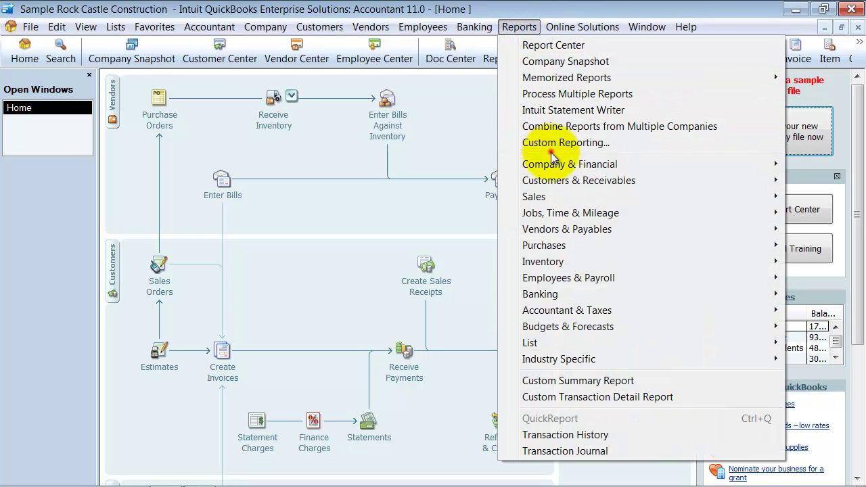
pyautogui.moveTo(552, 162)
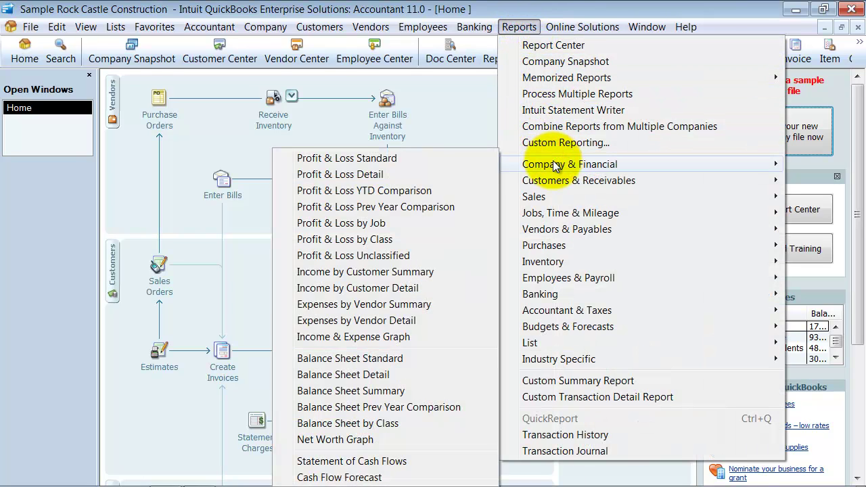
pyautogui.click(407, 162)
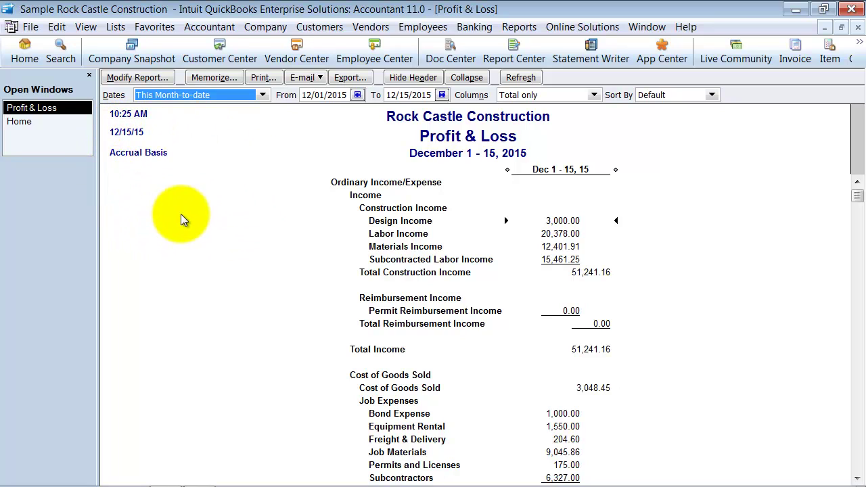
# Check the company-wide summary reports basis in the Reports & Graphs preferences and close the preferences
pyautogui.click(66, 29)
pyautogui.click(99, 230)
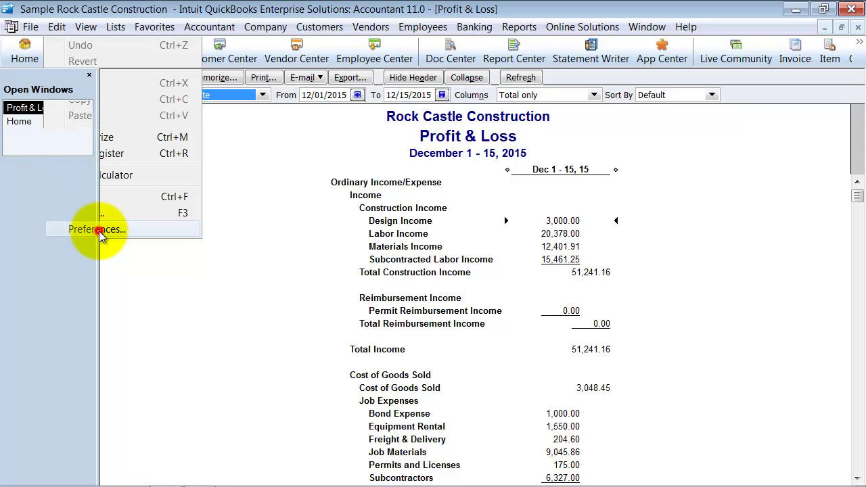
pyautogui.click(218, 348)
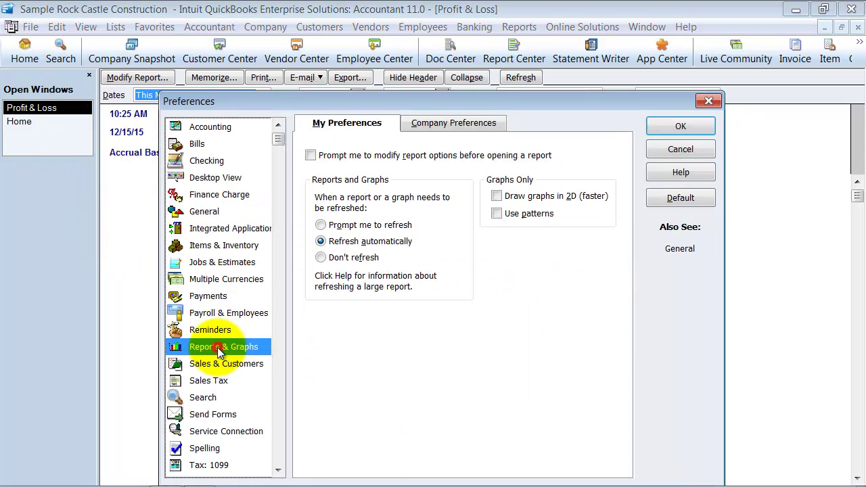
pyautogui.click(437, 124)
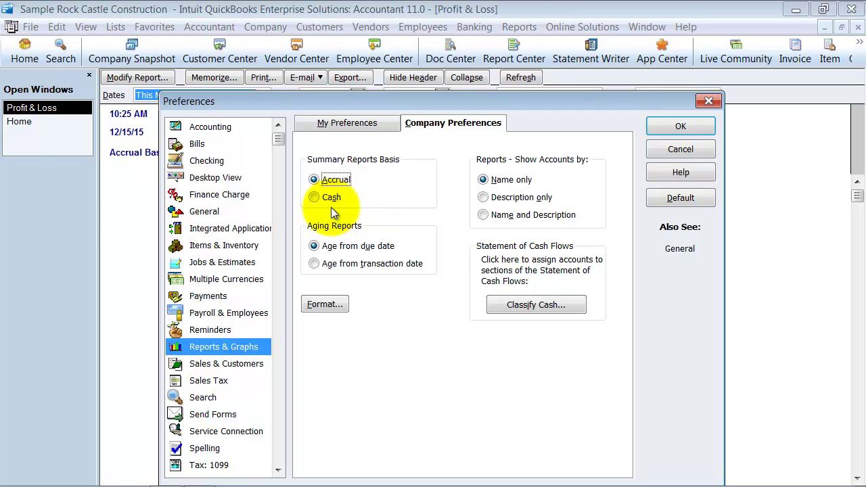
pyautogui.click(670, 129)
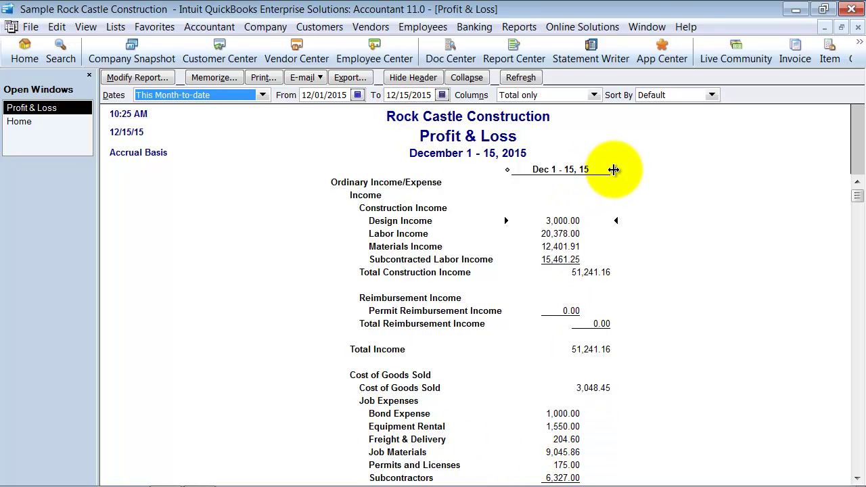
# Set the end date of the Profit & Loss report to 12/31/2015 and refresh the report
pyautogui.moveTo(613, 170); pyautogui.dragTo(617, 170)
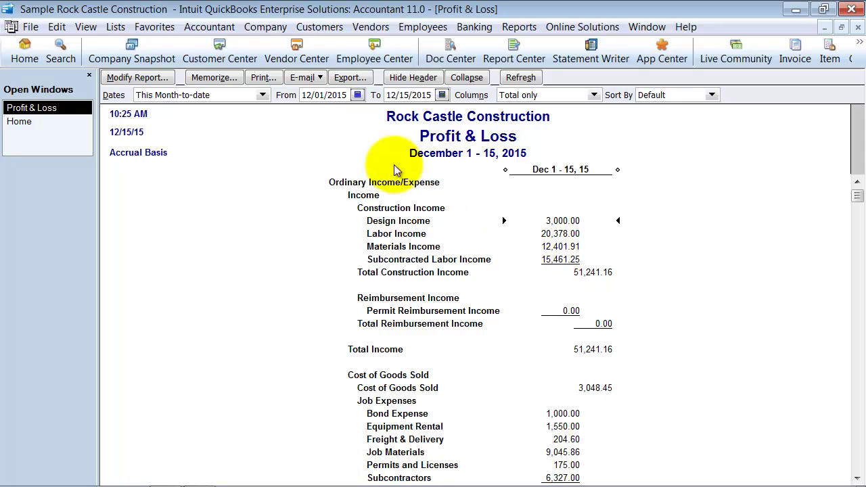
pyautogui.doubleClick(399, 96)
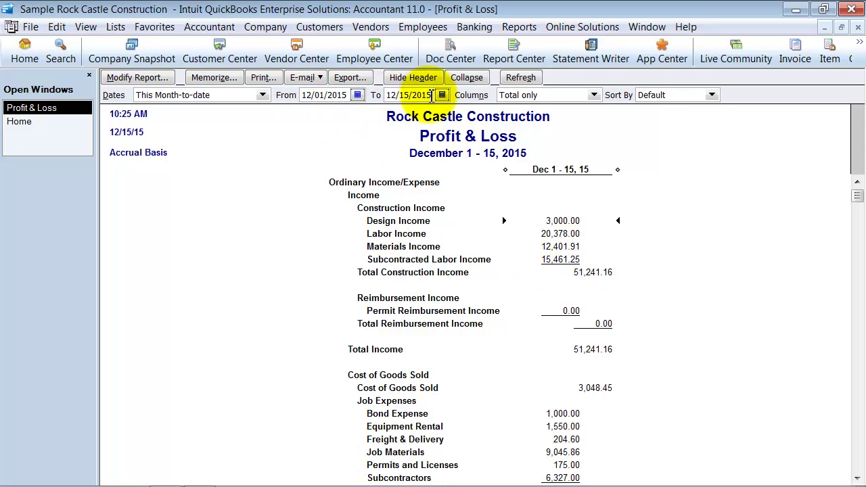
pyautogui.write('31')
pyautogui.click(427, 234)
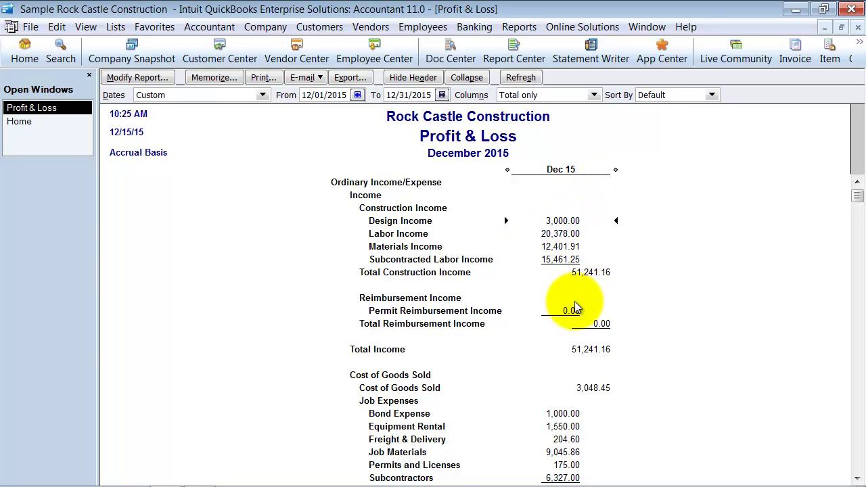
# Drill into the Net Income amount on the Profit & Loss report, review its transaction detail by account, and close the detail report
pyautogui.scroll(-6, 574, 307)
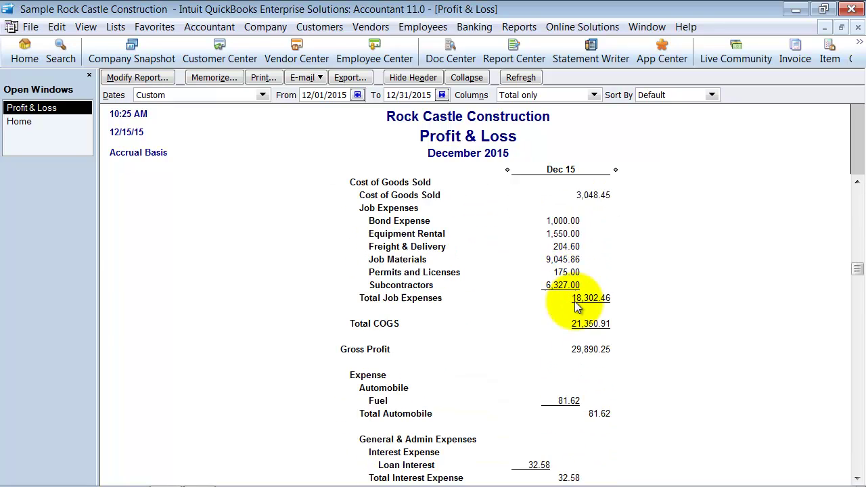
pyautogui.scroll(-3, 574, 307)
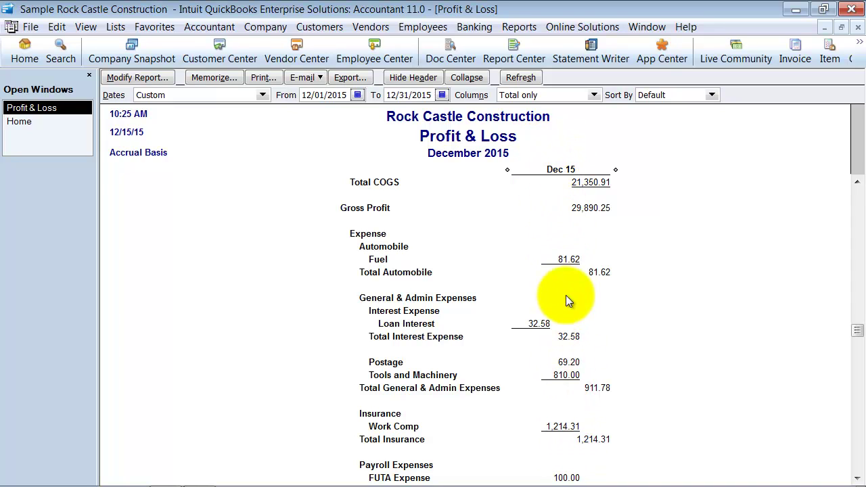
pyautogui.scroll(-5, 569, 418)
pyautogui.scroll(-5, 570, 423)
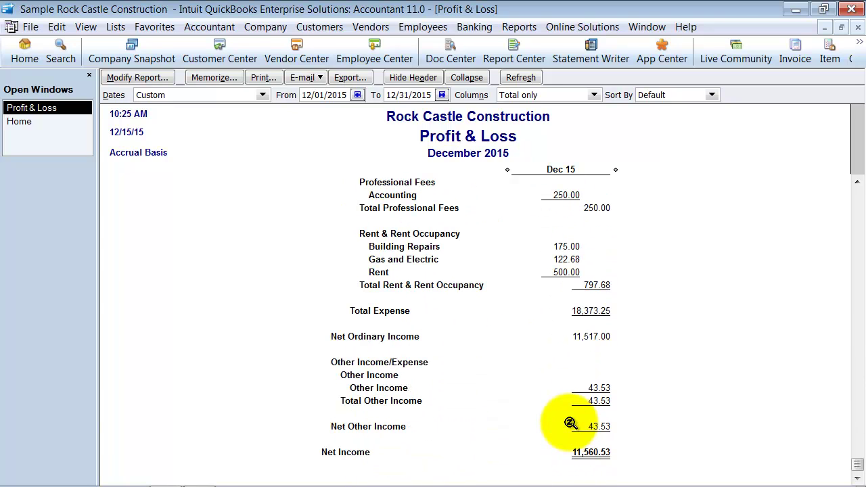
pyautogui.doubleClick(582, 453)
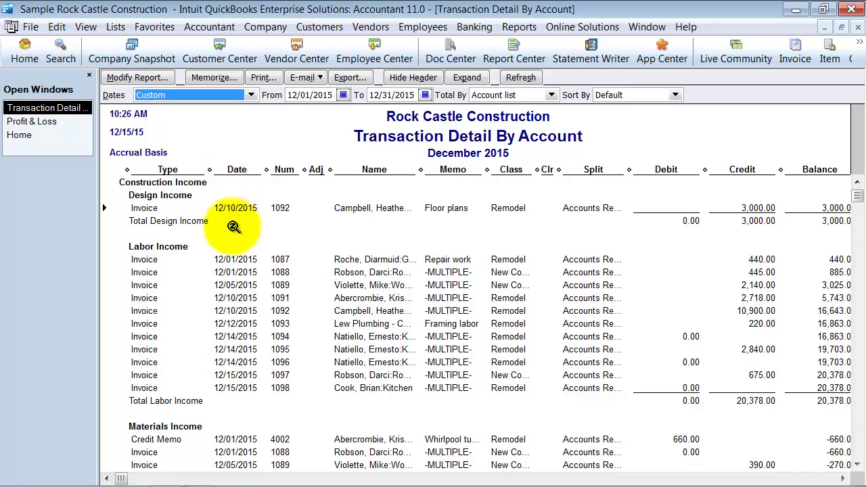
pyautogui.scroll(-4, 233, 257)
pyautogui.scroll(-12, 233, 274)
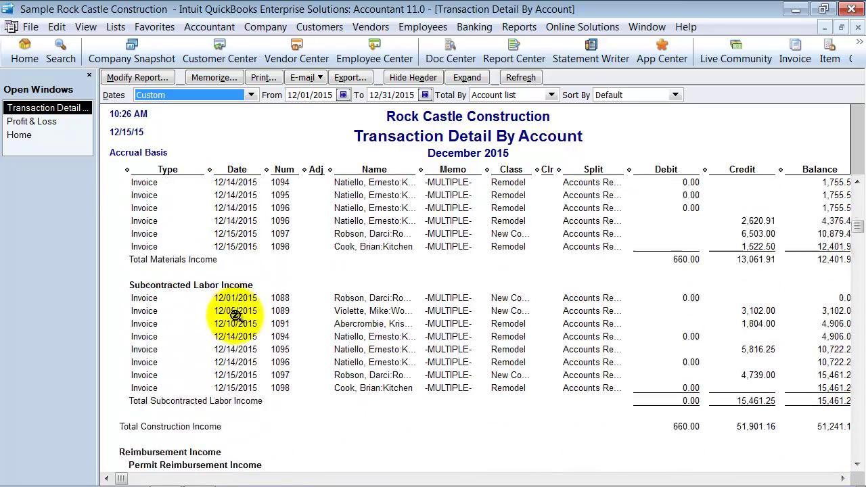
pyautogui.scroll(-10, 233, 324)
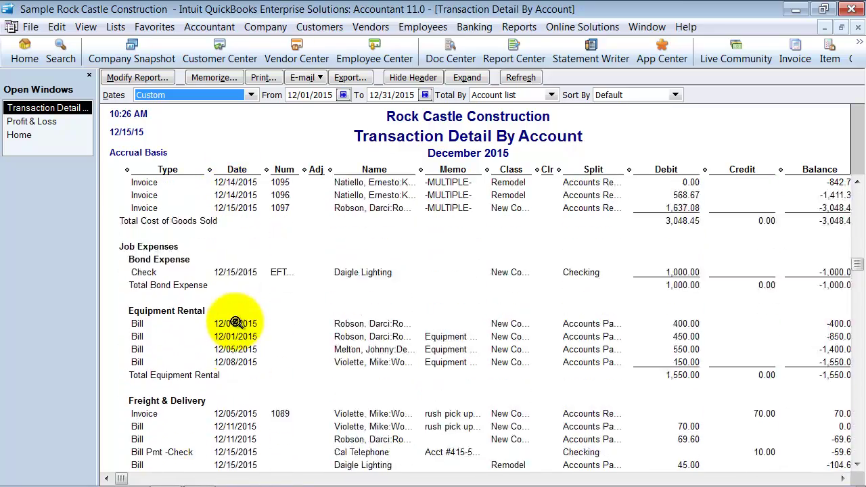
pyautogui.scroll(-4, 233, 323)
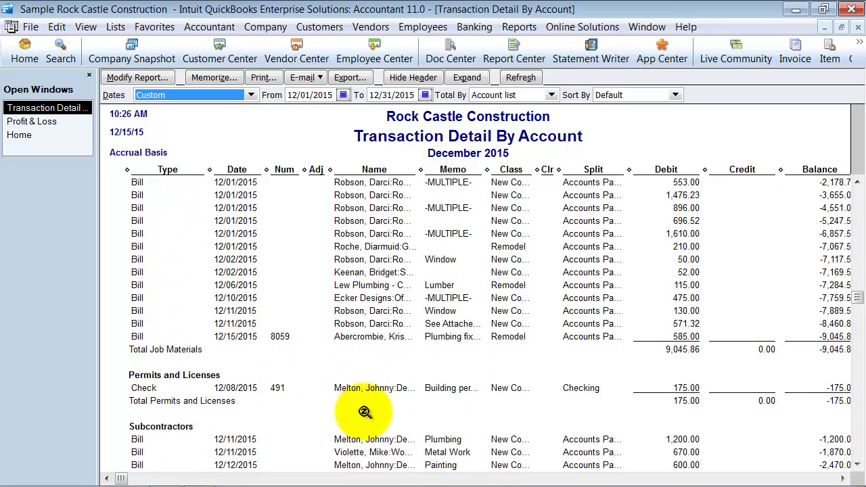
pyautogui.click(858, 27)
# Modify the Profit & Loss report to use the Cash report basis
pyautogui.scroll(10, 610, 295)
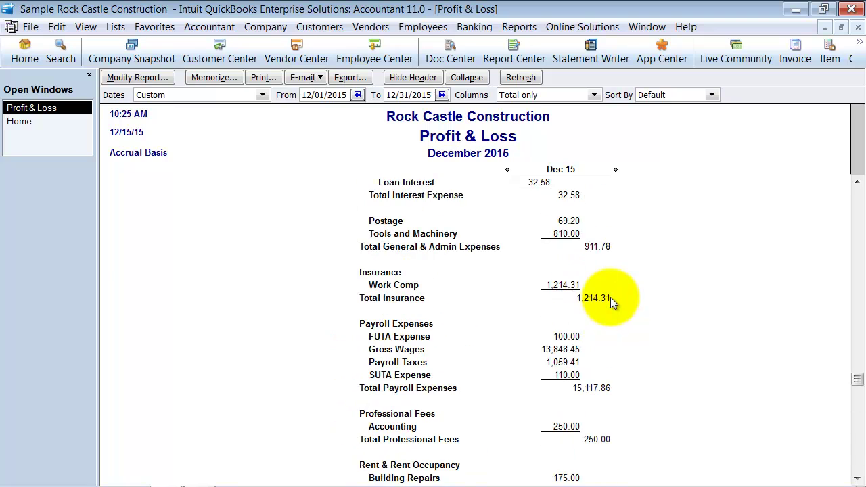
pyautogui.moveTo(857, 317); pyautogui.dragTo(856, 188)
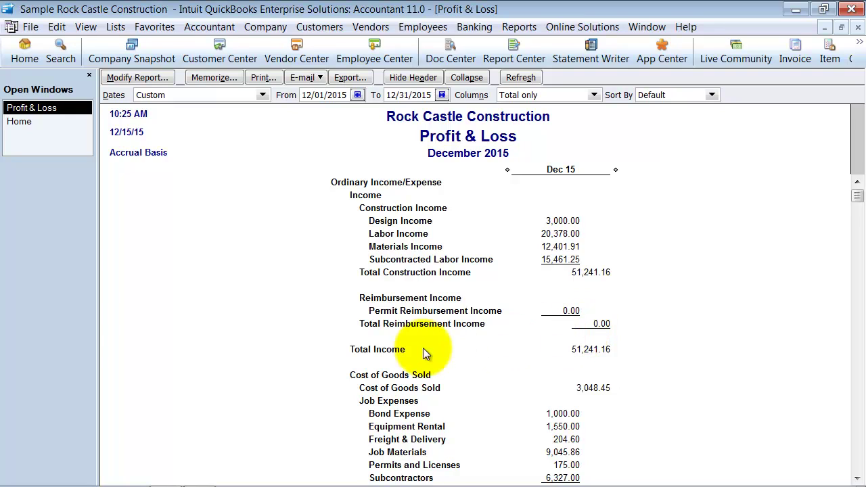
pyautogui.click(155, 77)
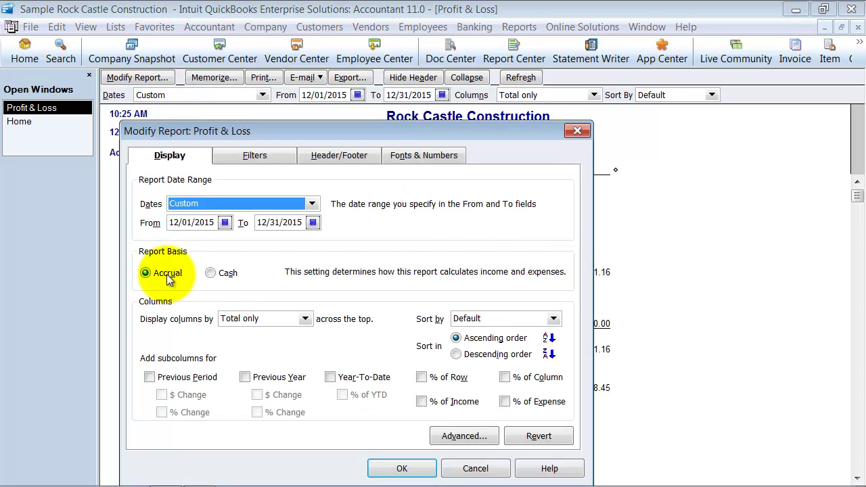
pyautogui.click(210, 272)
pyautogui.click(387, 469)
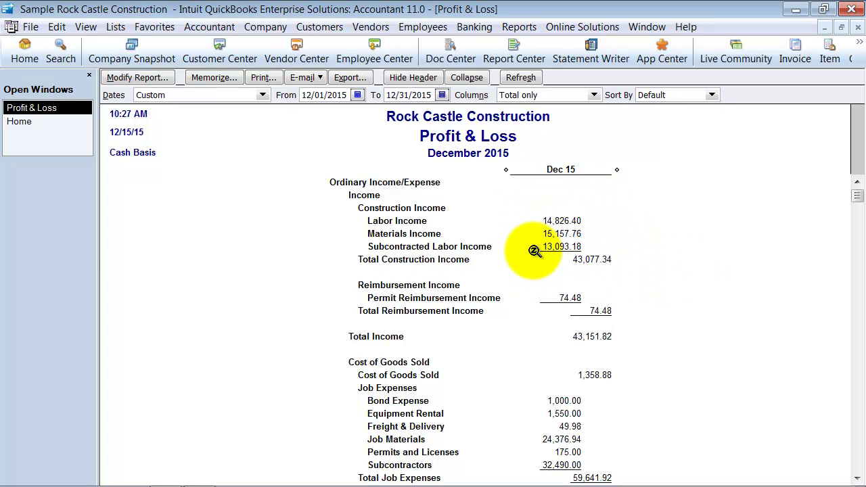
# Review the construction income, job costs and total expense on the cash-basis Profit & Loss report
pyautogui.click(585, 258)
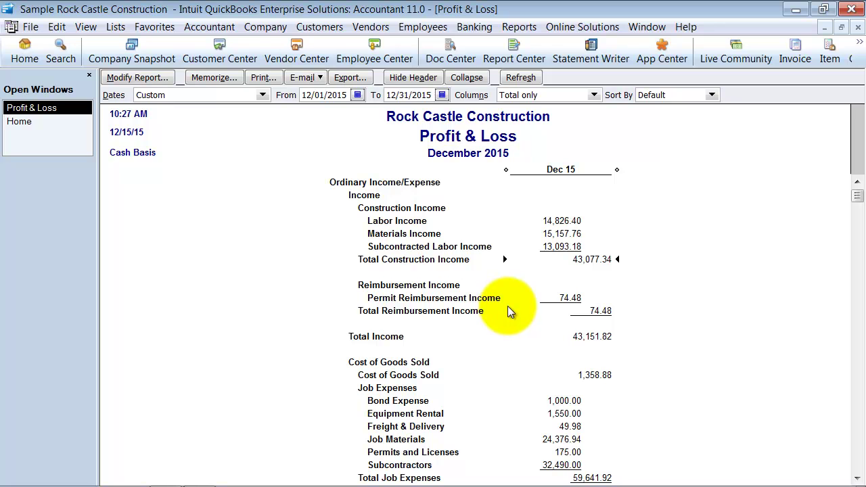
pyautogui.scroll(-10, 508, 307)
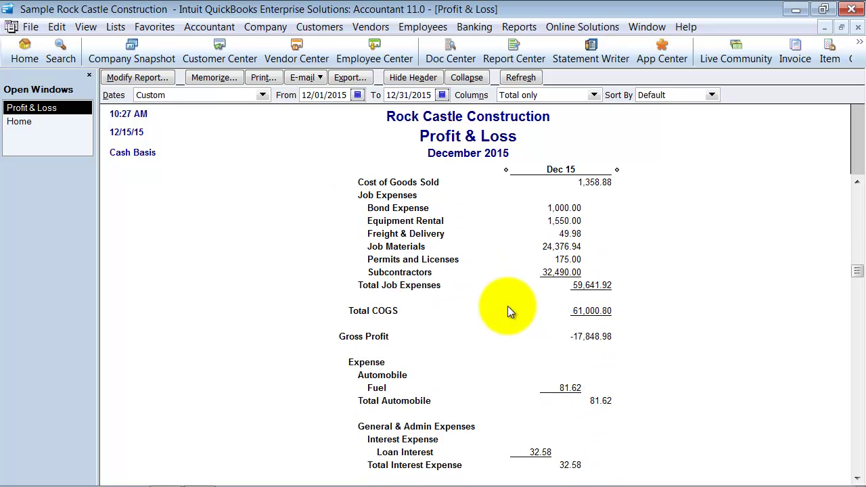
pyautogui.scroll(-7, 509, 311)
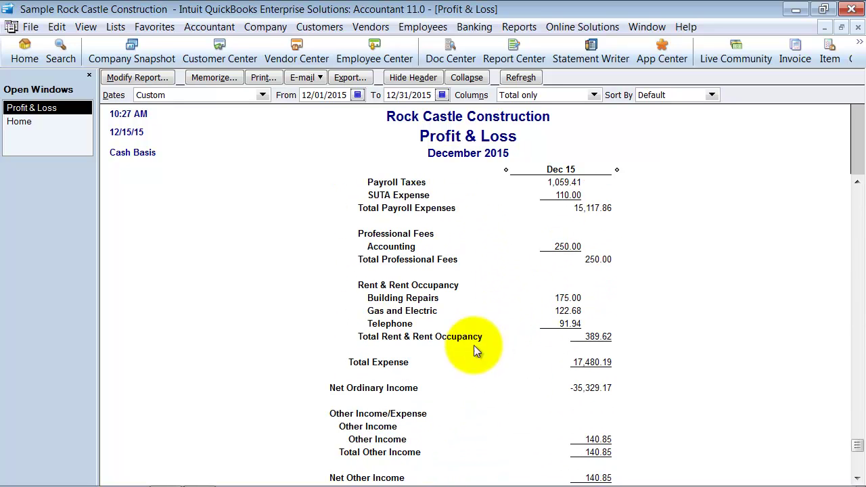
pyautogui.click(590, 364)
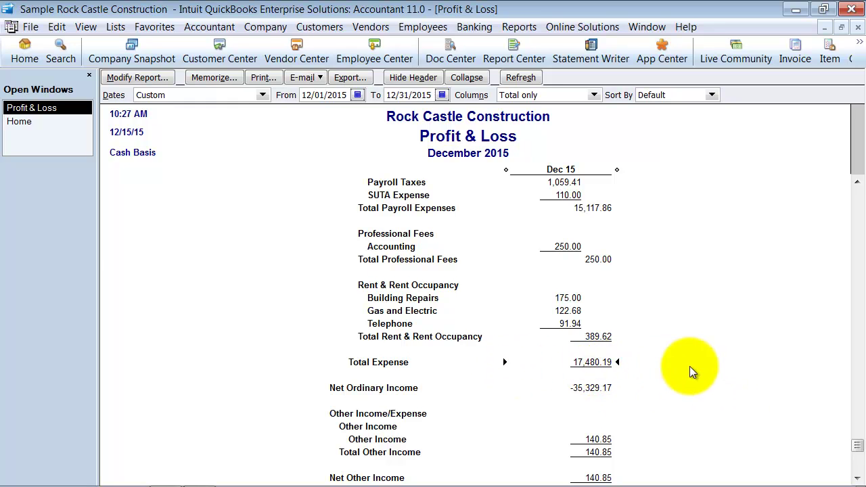
pyautogui.scroll(15, 689, 366)
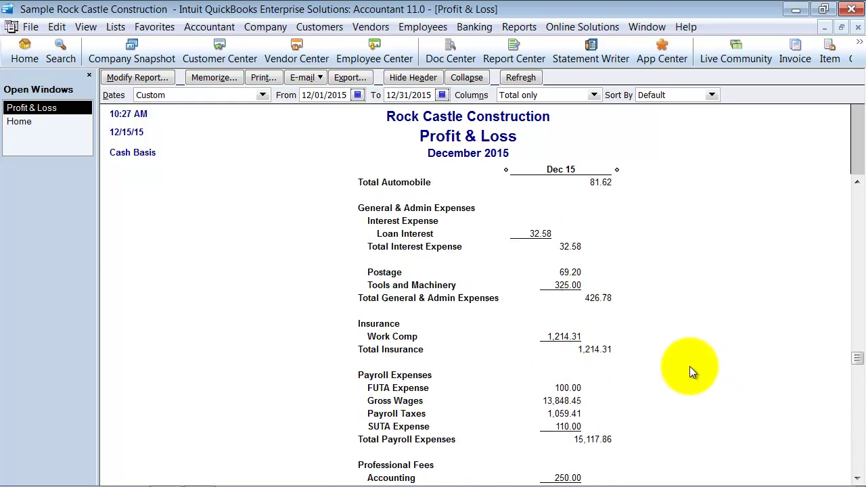
pyautogui.scroll(2, 689, 366)
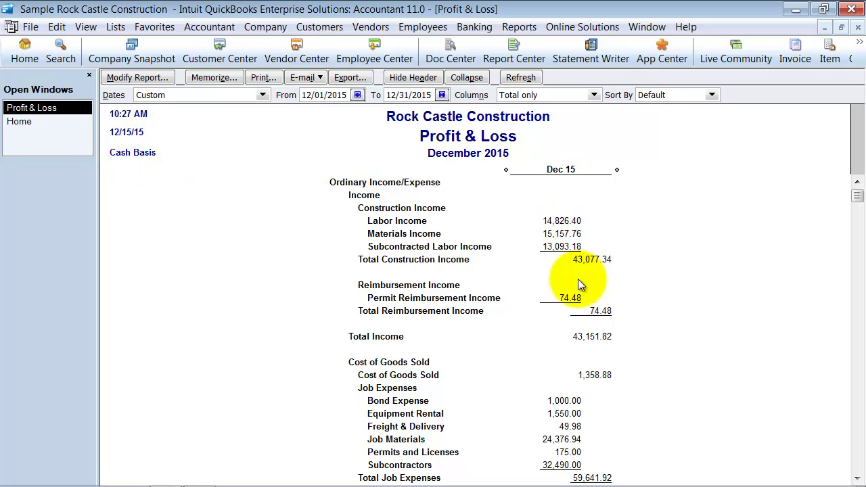
# Open the Sales by Rep Summary report from the sales reports
pyautogui.click(519, 26)
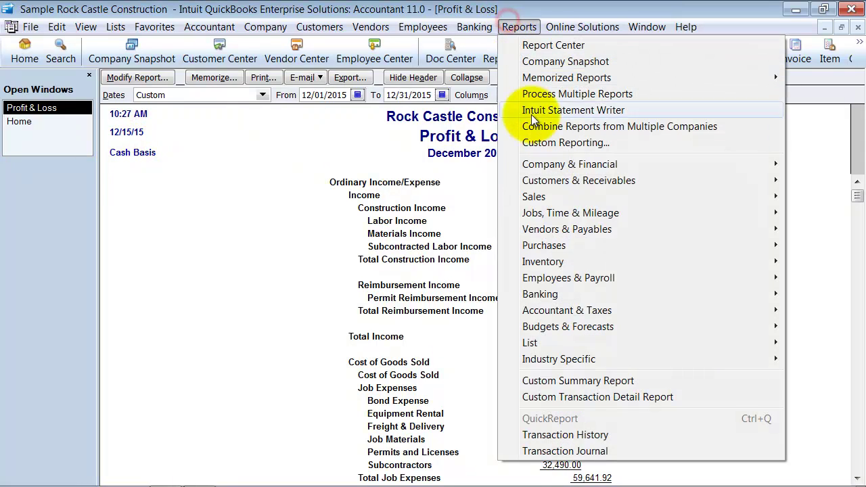
pyautogui.moveTo(555, 198)
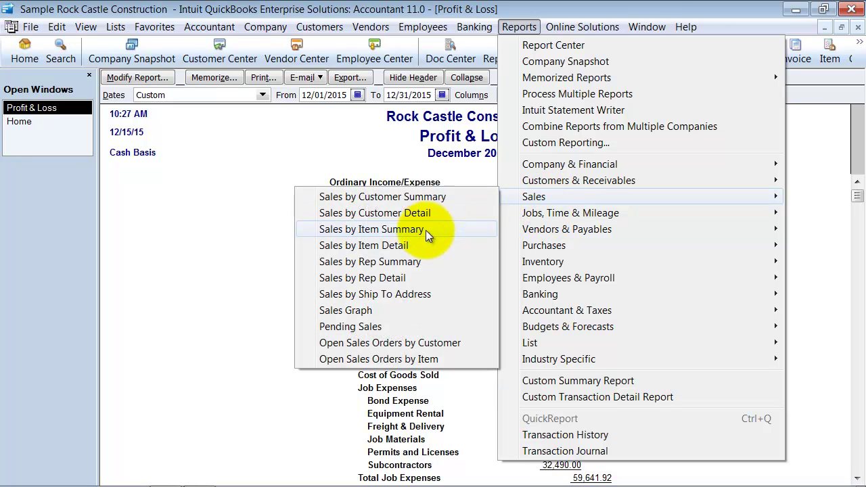
pyautogui.click(413, 262)
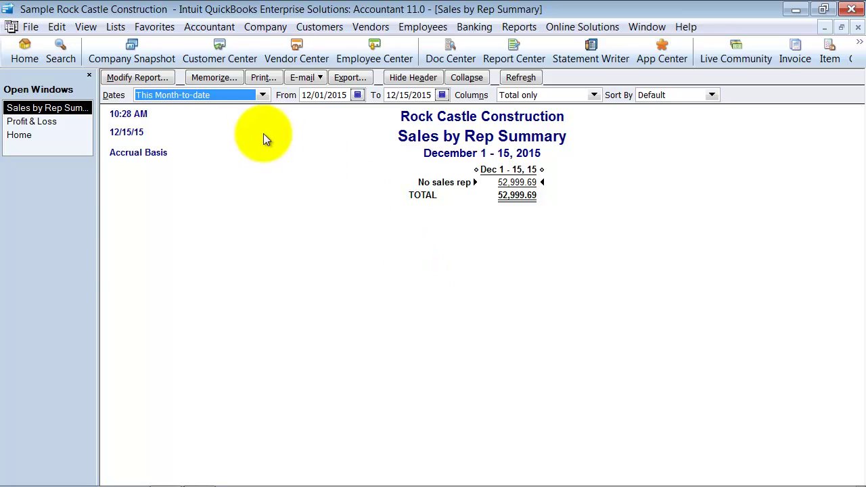
# Modify the Sales by Rep Summary report to use the Cash report basis
pyautogui.click(504, 181)
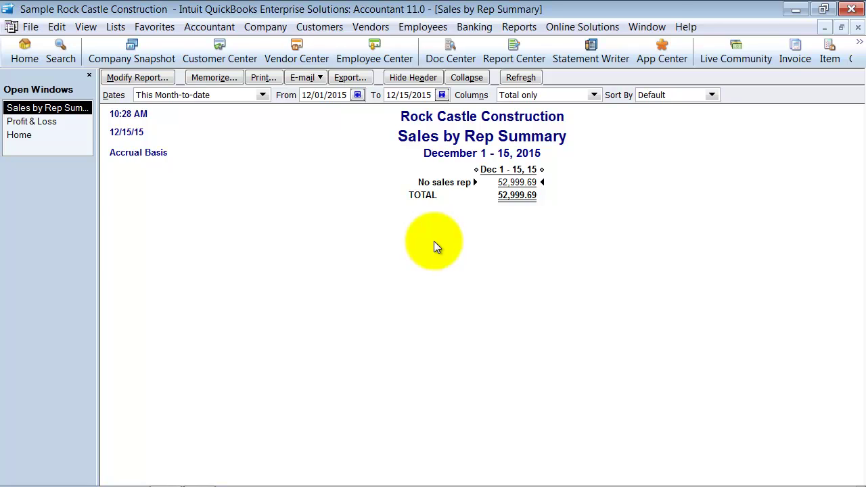
pyautogui.click(137, 77)
pyautogui.click(211, 273)
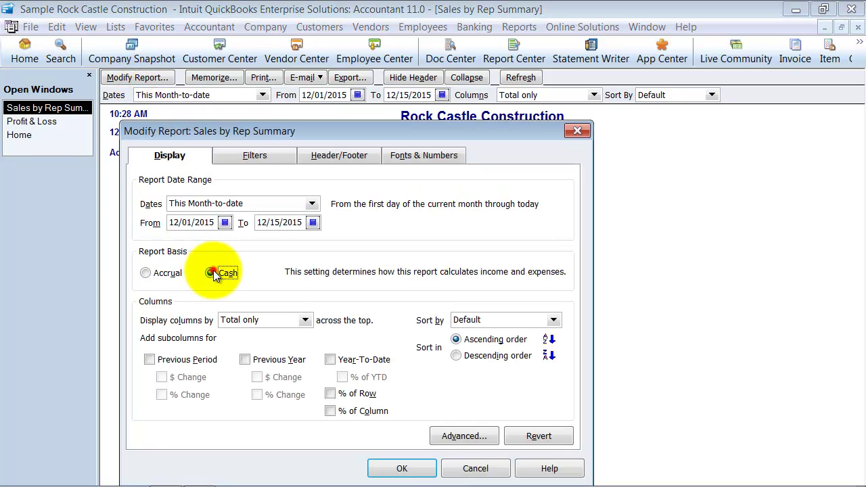
pyautogui.click(391, 468)
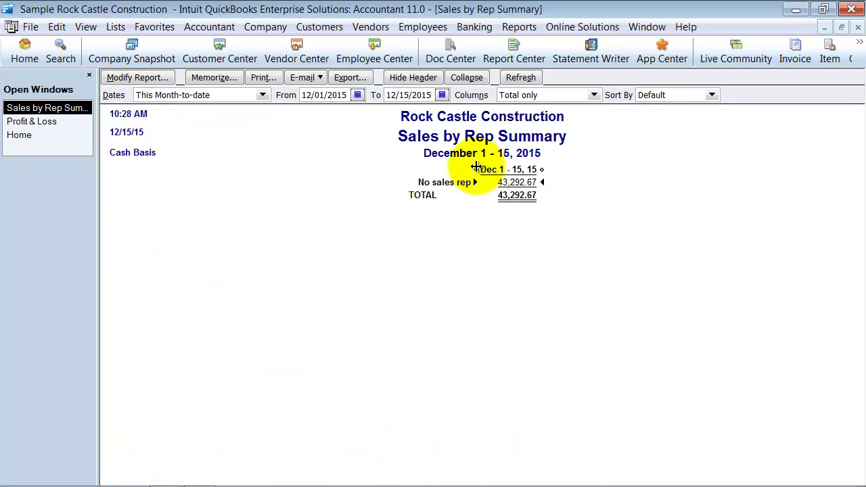